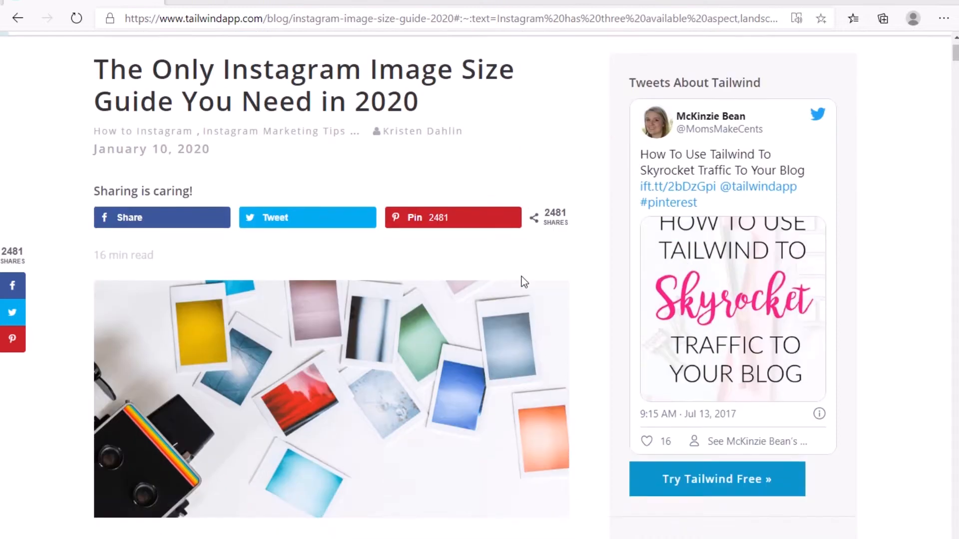
# Step: Read the introduction of the Tailwind guide to Instagram image sizes
pyautogui.scroll(-3, 522, 279)
pyautogui.scroll(-19, 521, 280)
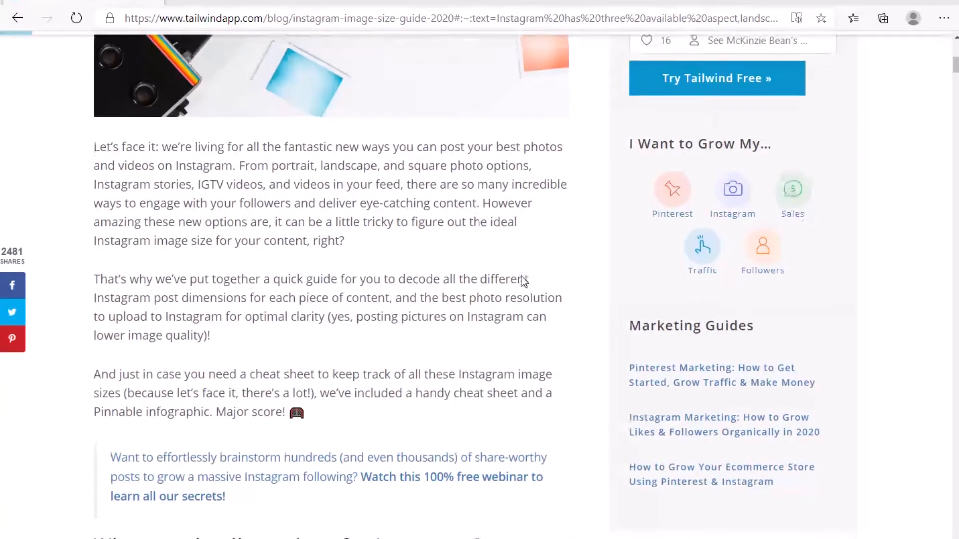
pyautogui.scroll(-2, 521, 278)
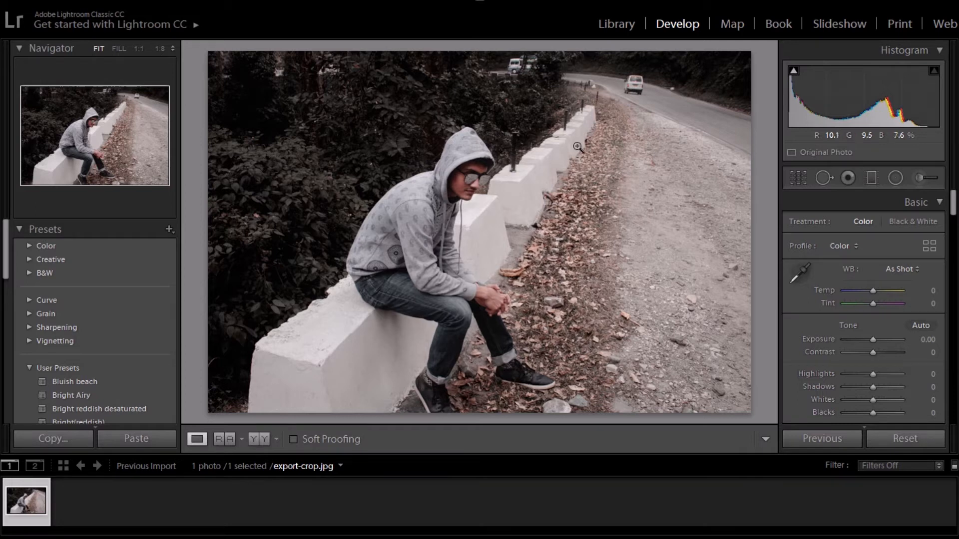
pyautogui.click(797, 178)
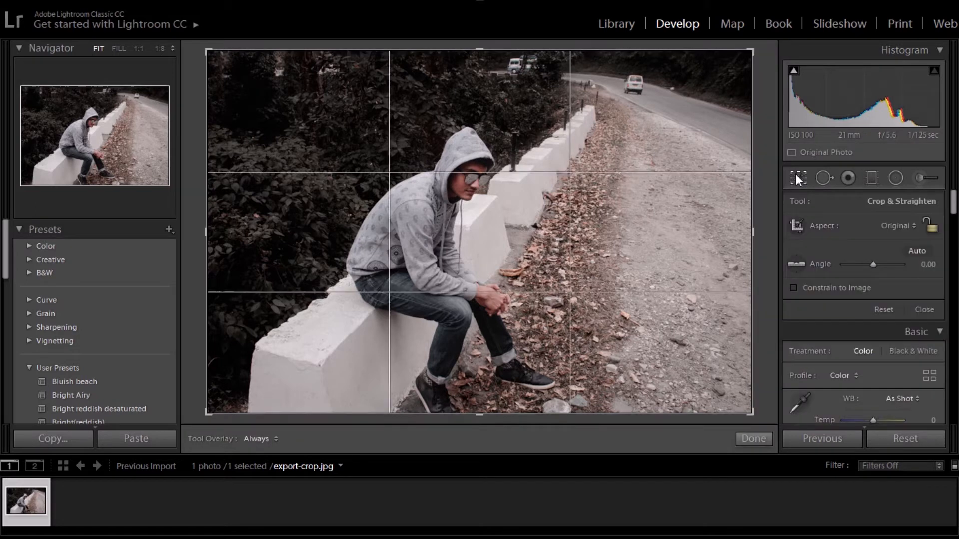
pyautogui.click(896, 225)
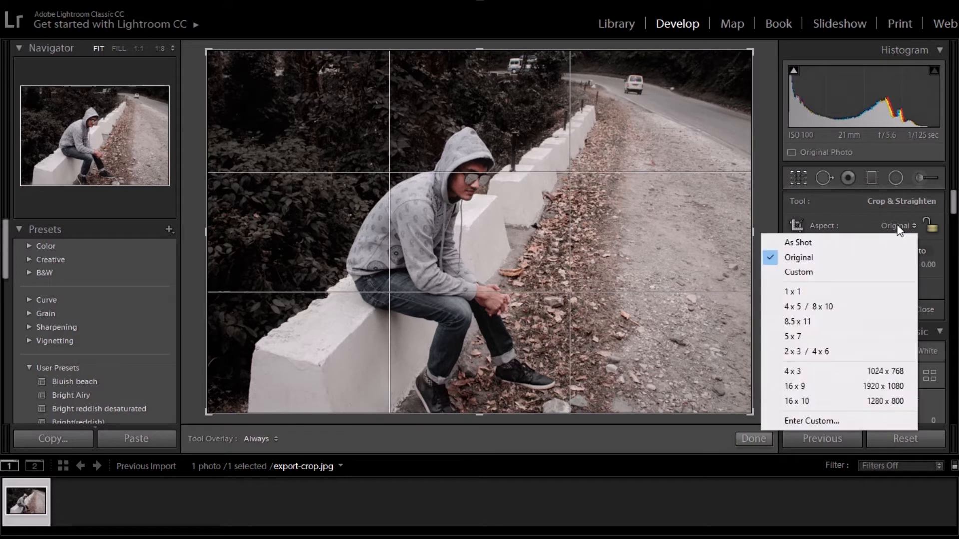
pyautogui.click(835, 305)
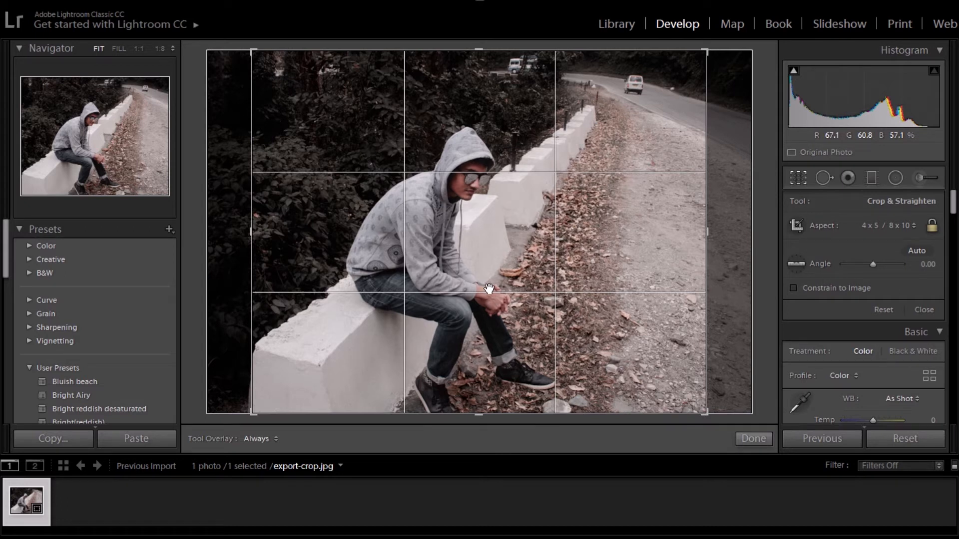
pyautogui.click(900, 440)
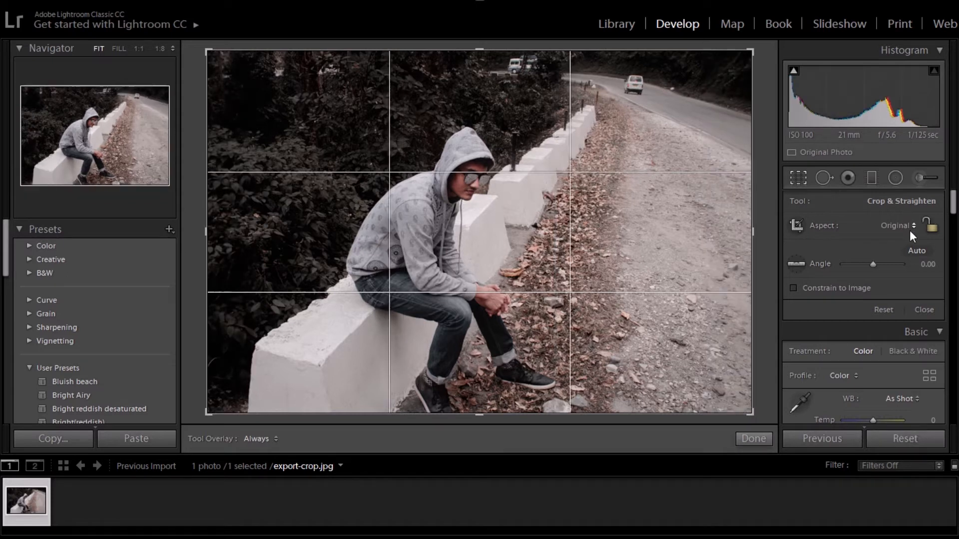
pyautogui.click(796, 178)
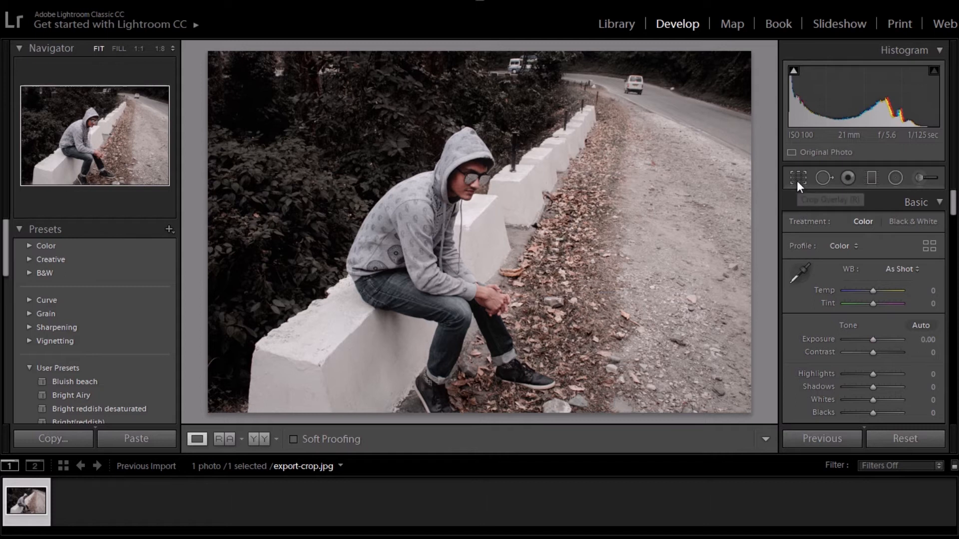
# Step: Crop the photo around the seated man by narrowing both sides, using the 4 x 5 / 8 x 10 aspect ratio, and apply the crop
pyautogui.click(796, 180)
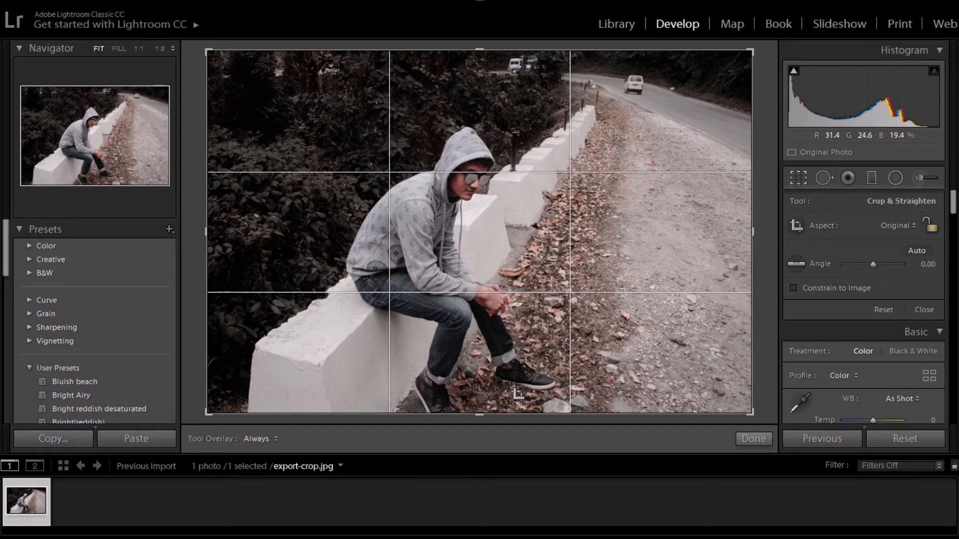
pyautogui.moveTo(752, 231); pyautogui.dragTo(677, 230)
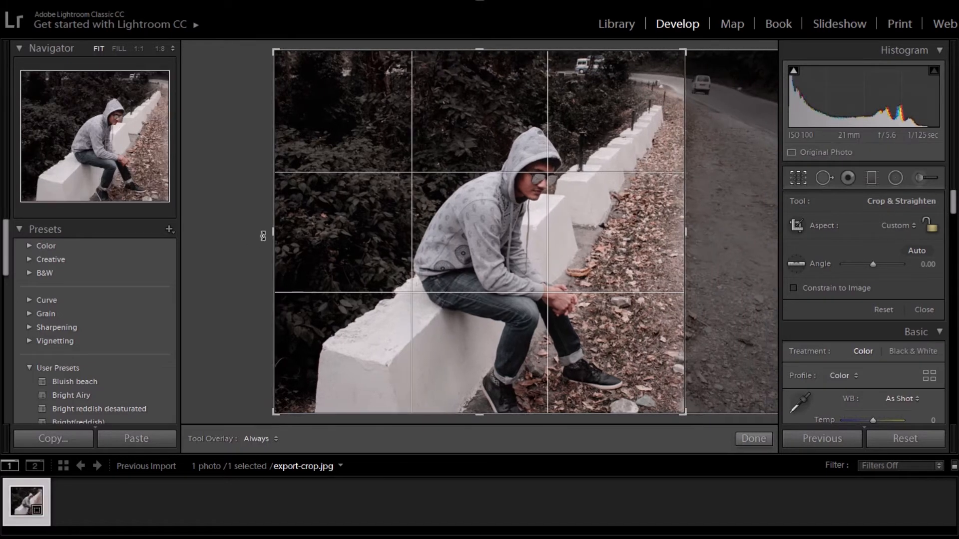
pyautogui.moveTo(270, 234); pyautogui.dragTo(312, 237)
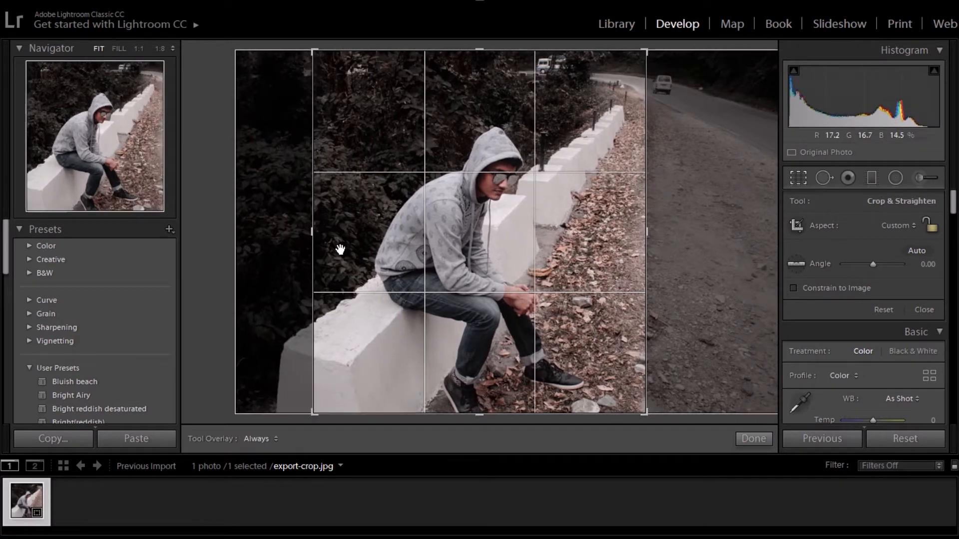
pyautogui.click(894, 223)
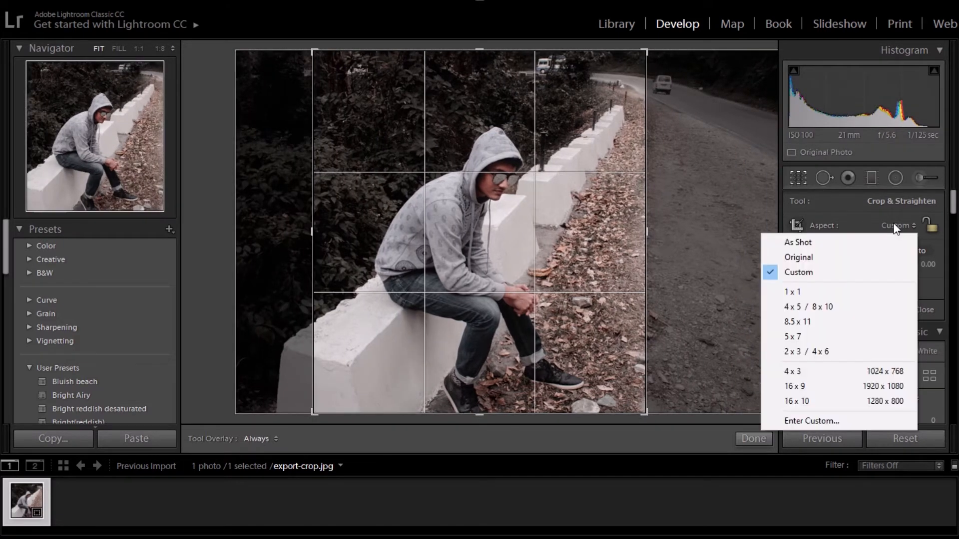
pyautogui.click(866, 307)
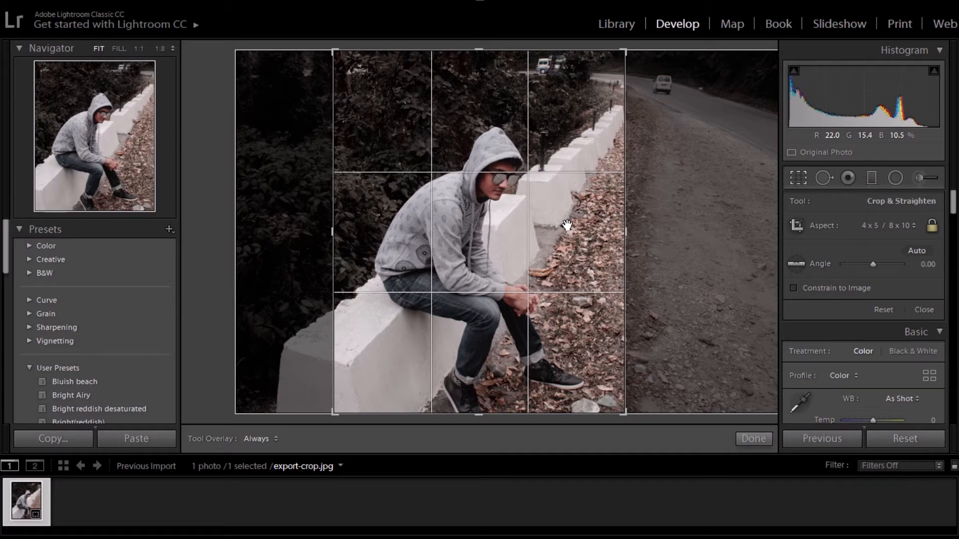
pyautogui.moveTo(569, 226); pyautogui.dragTo(565, 225)
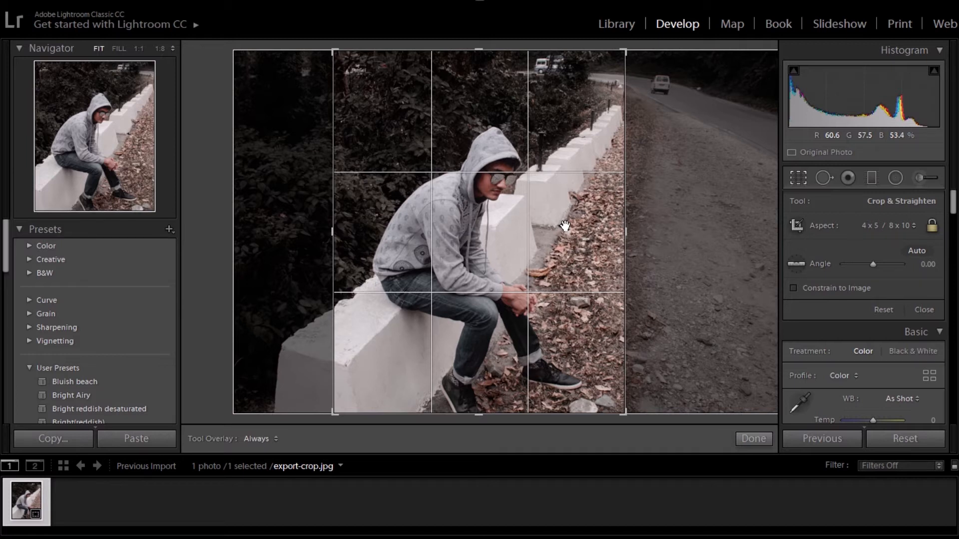
pyautogui.press('Return')
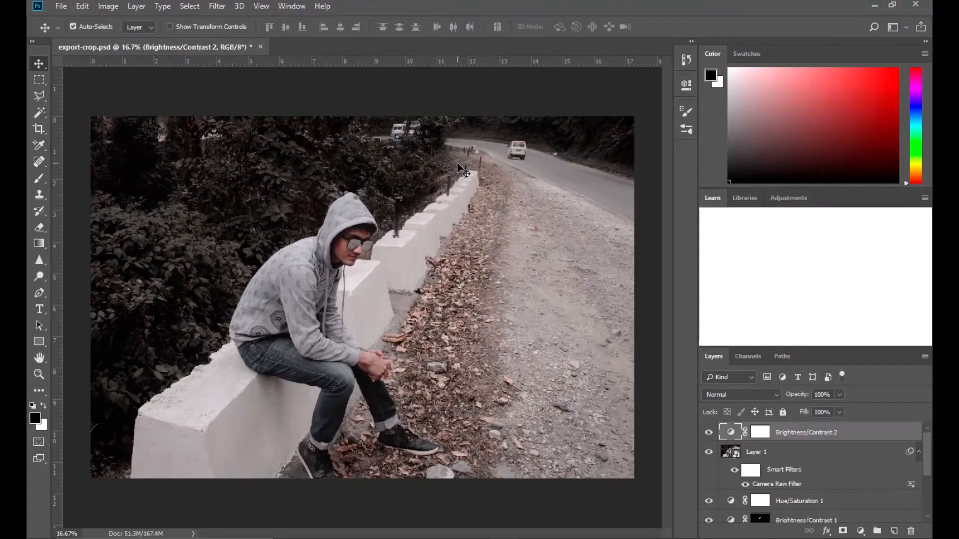
# Step: Switch to Photoshop, crop export-crop.psd with the 4 : 5 (8 : 10) ratio, and reposition the photo within the crop frame
pyautogui.click(40, 130)
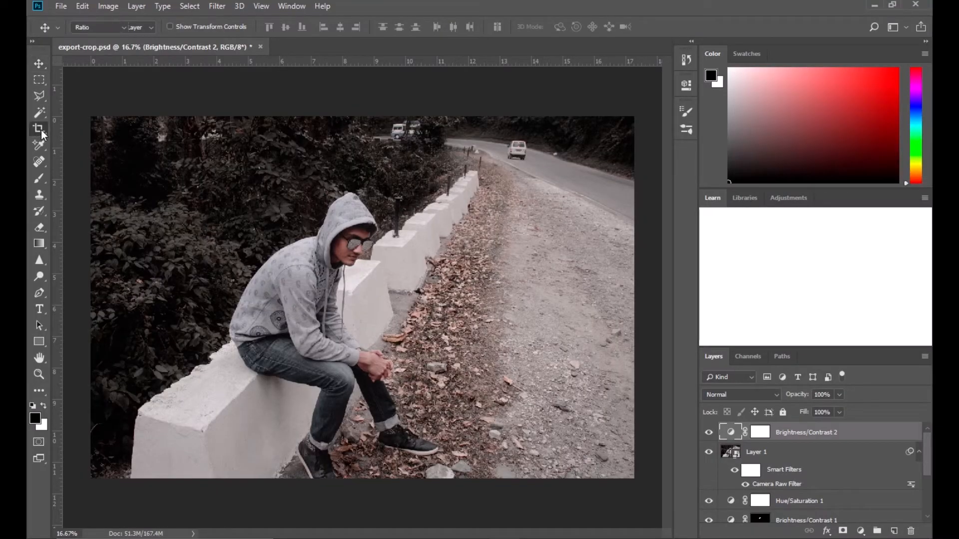
pyautogui.click(119, 29)
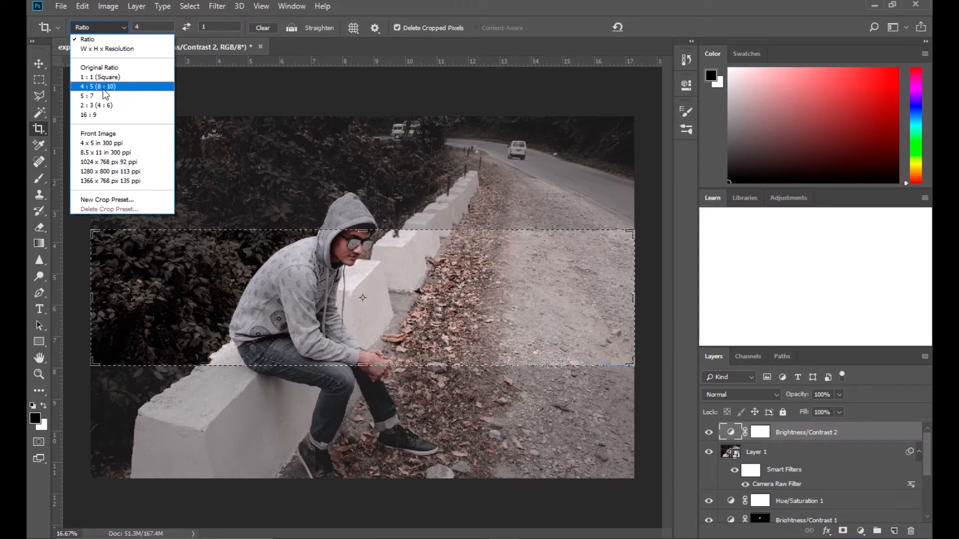
pyautogui.click(104, 88)
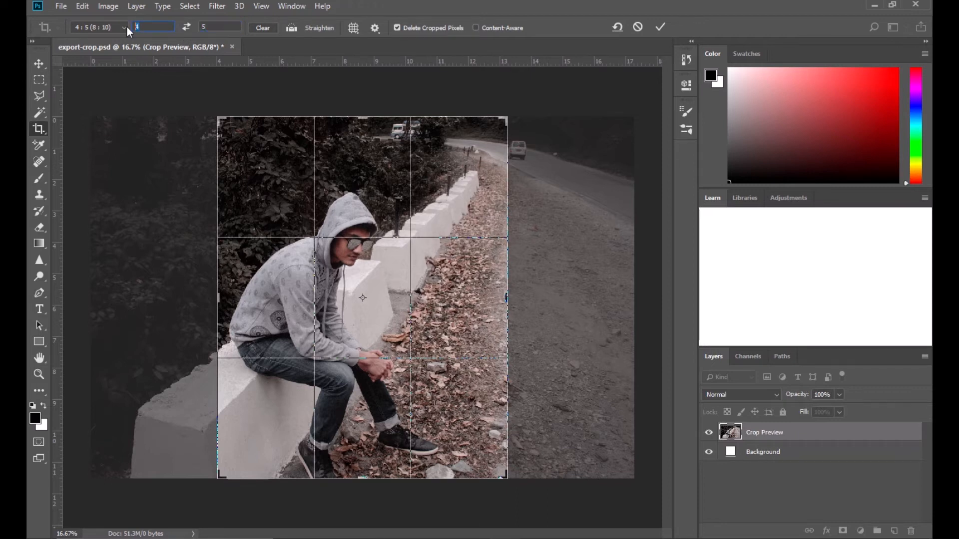
pyautogui.write('8')
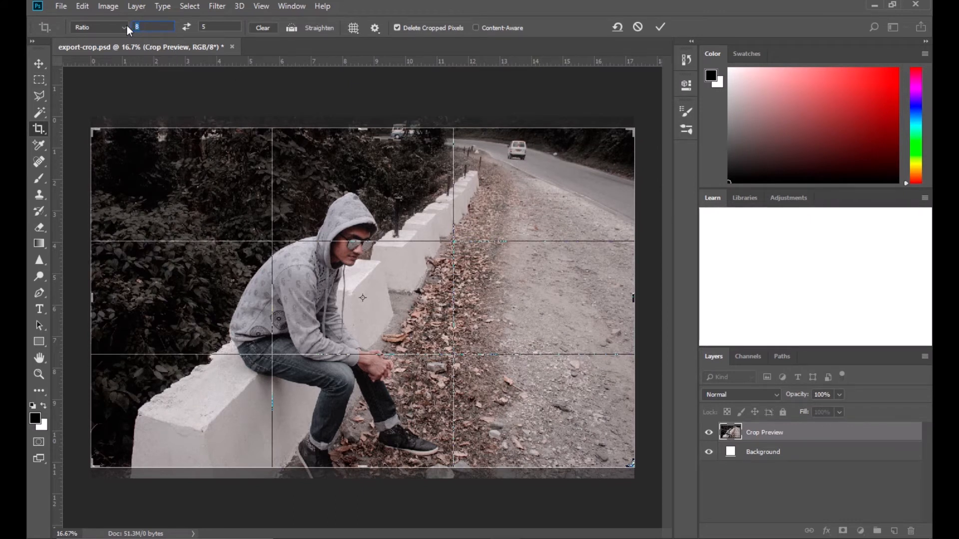
pyautogui.write('4')
pyautogui.moveTo(451, 277); pyautogui.dragTo(490, 290)
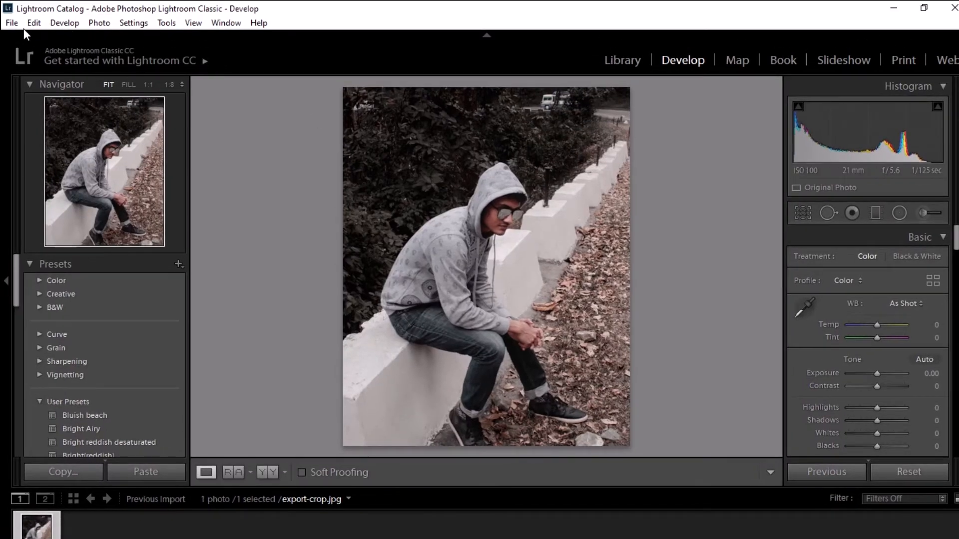
# Step: Switch to Lightroom, open the export settings for the cropped photo, and check the destination folder without changing it
pyautogui.click(17, 23)
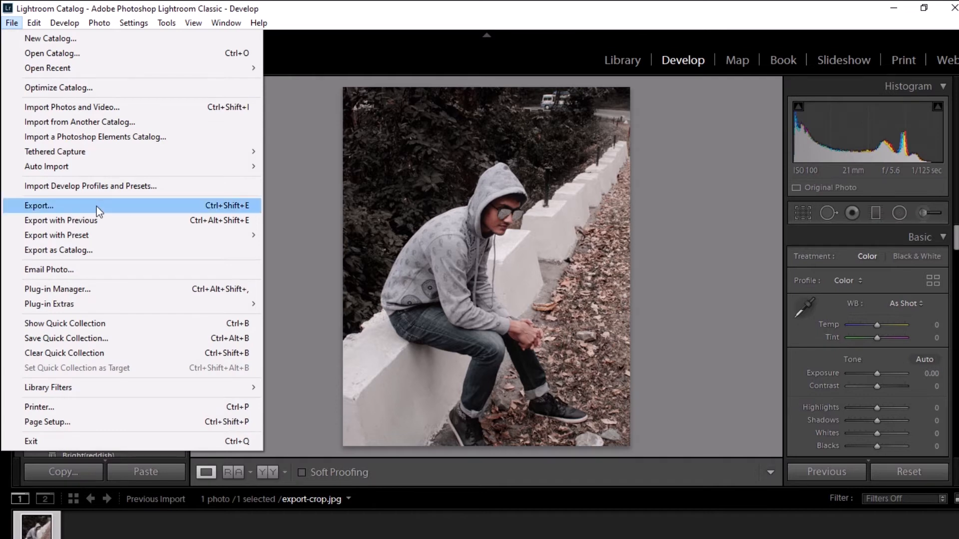
pyautogui.click(97, 206)
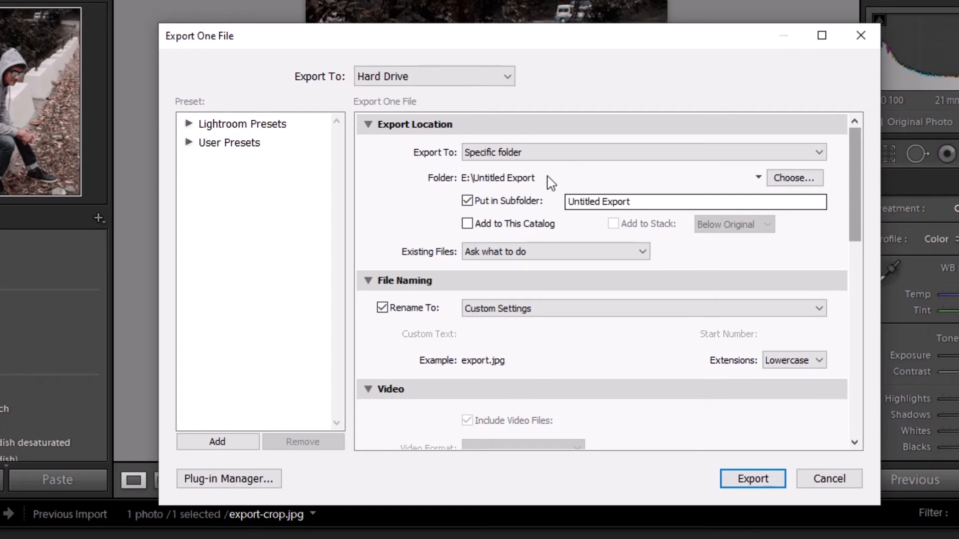
pyautogui.click(795, 179)
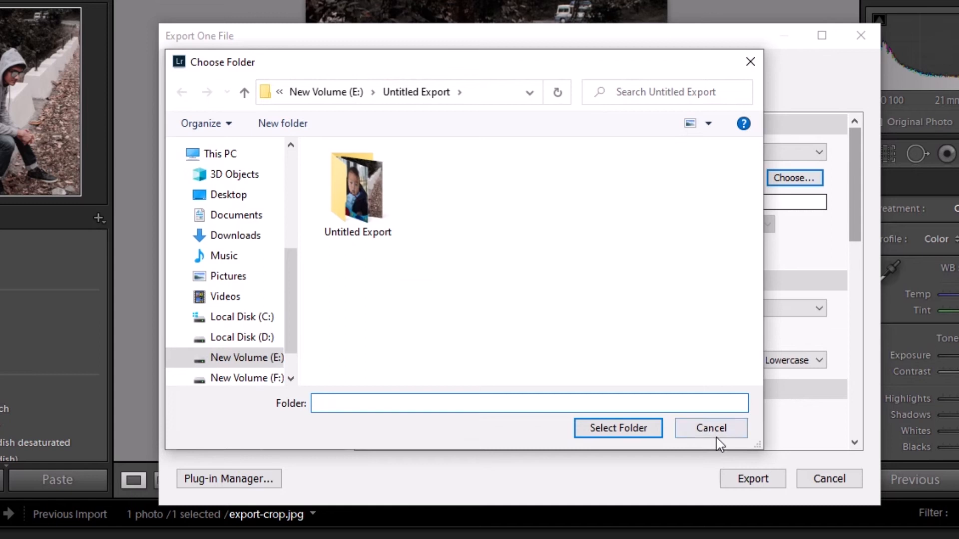
pyautogui.click(716, 433)
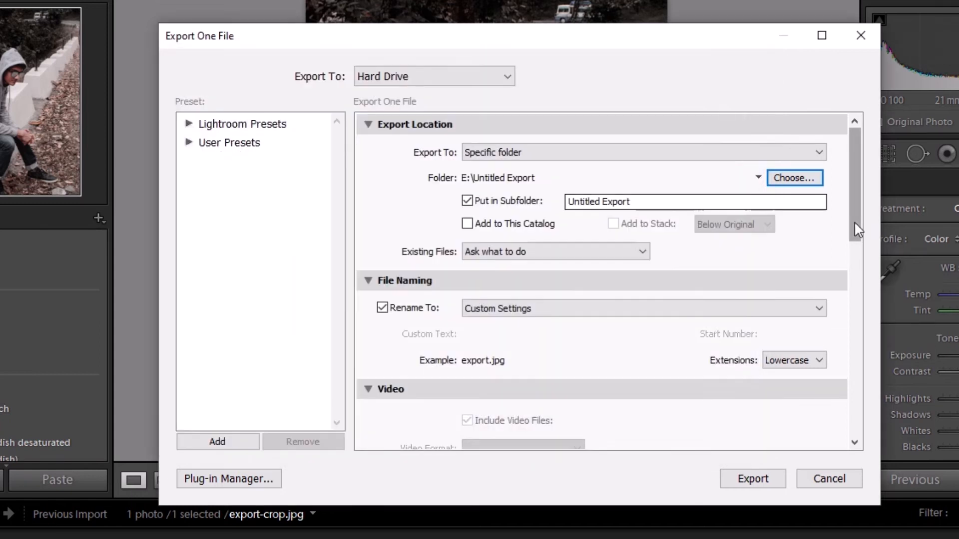
# Step: Rename the exported file to export1234 with a custom filename template
pyautogui.moveTo(854, 221); pyautogui.dragTo(851, 254)
pyautogui.click(382, 210)
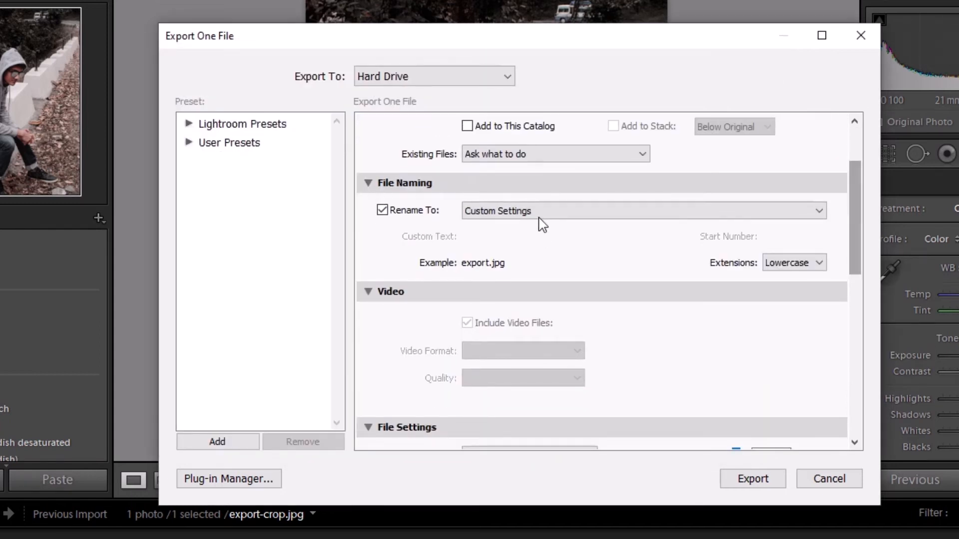
pyautogui.click(540, 217)
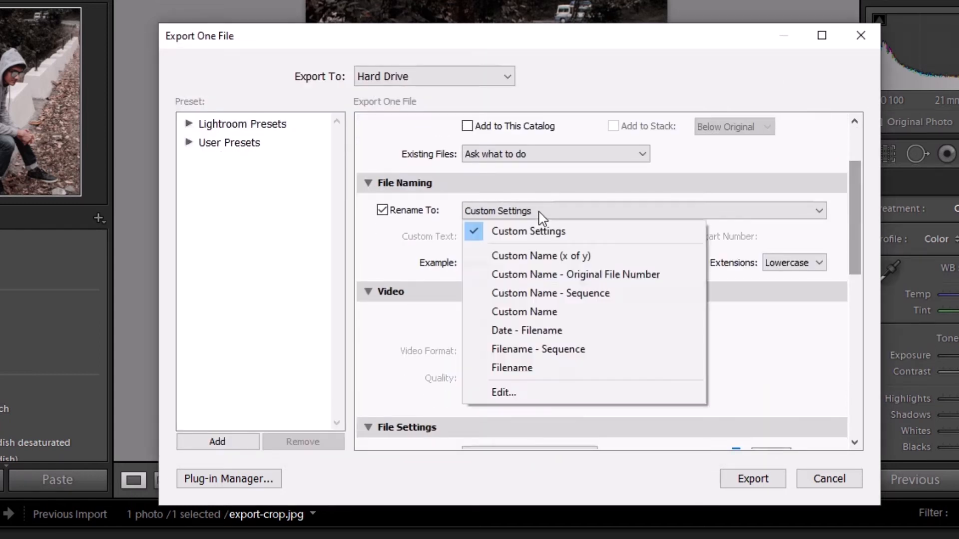
pyautogui.click(538, 392)
pyautogui.click(360, 115)
pyautogui.write('1234')
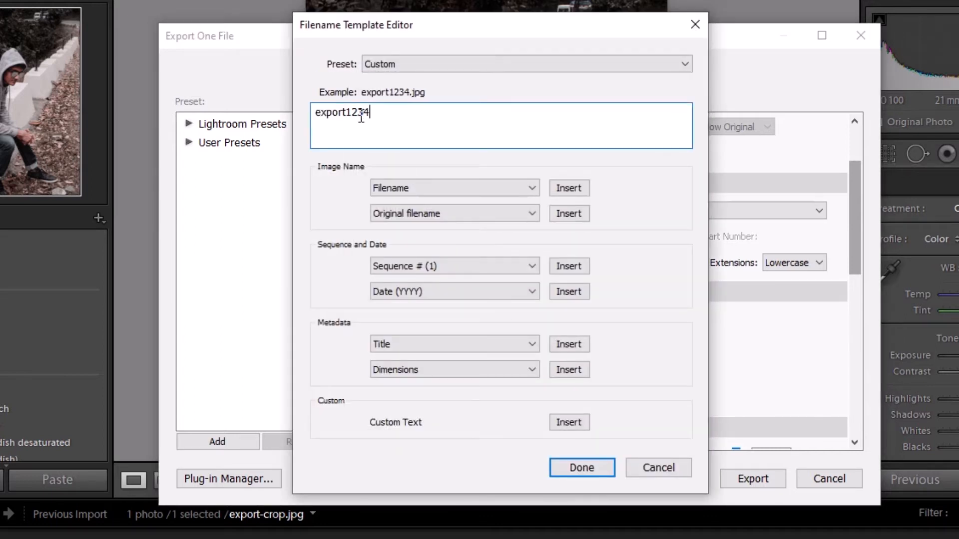
pyautogui.click(601, 467)
# Step: Set the export file settings to JPEG format, sRGB color space and quality 100
pyautogui.moveTo(854, 226); pyautogui.dragTo(849, 295)
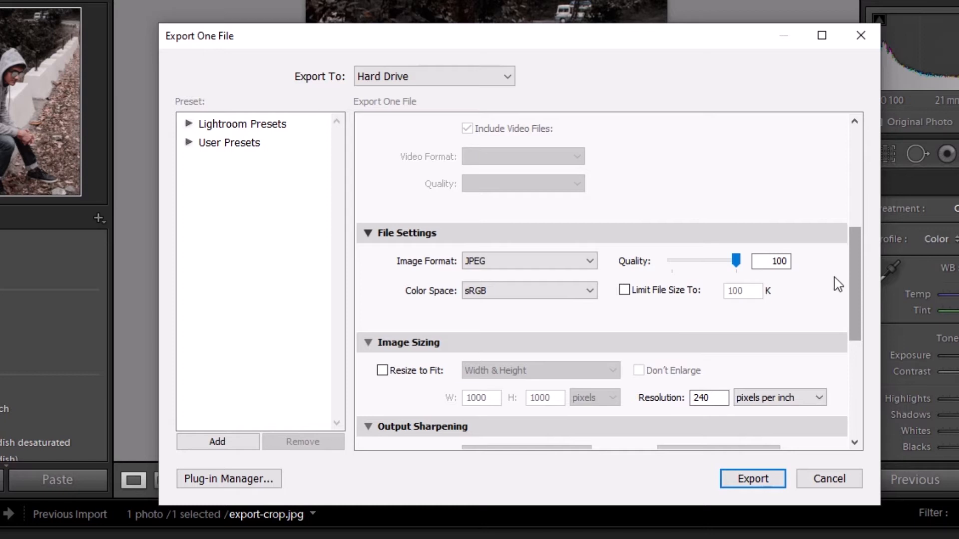
pyautogui.moveTo(859, 281); pyautogui.dragTo(860, 289)
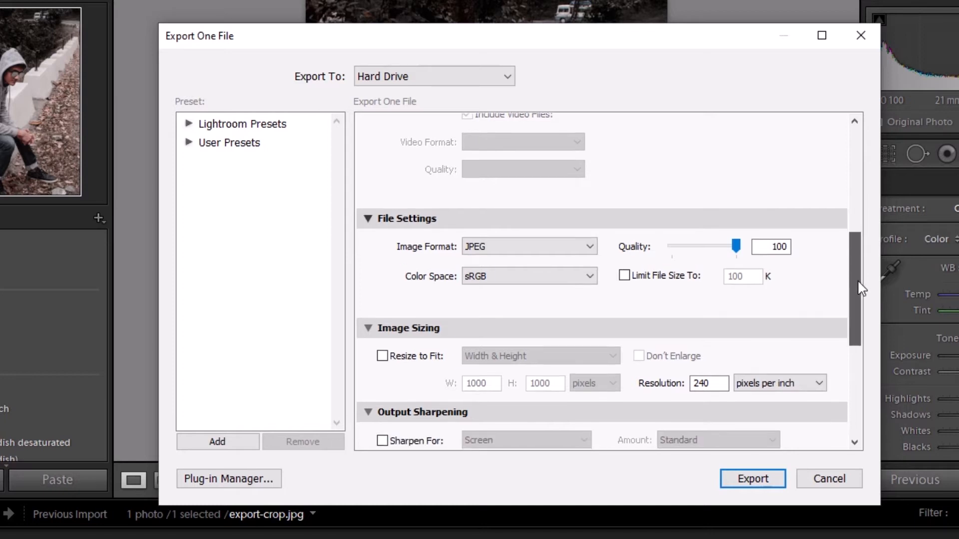
pyautogui.click(533, 251)
pyautogui.click(538, 273)
pyautogui.click(535, 280)
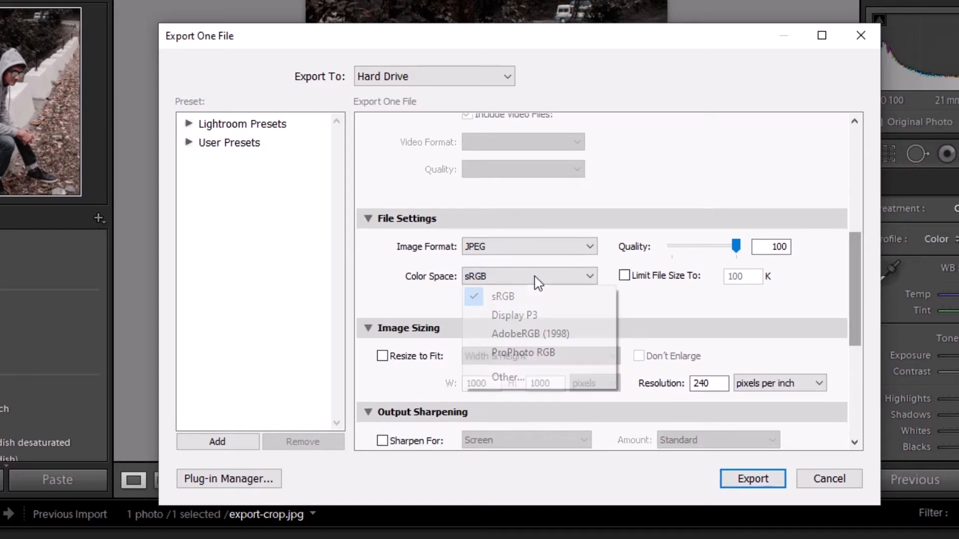
pyautogui.click(536, 302)
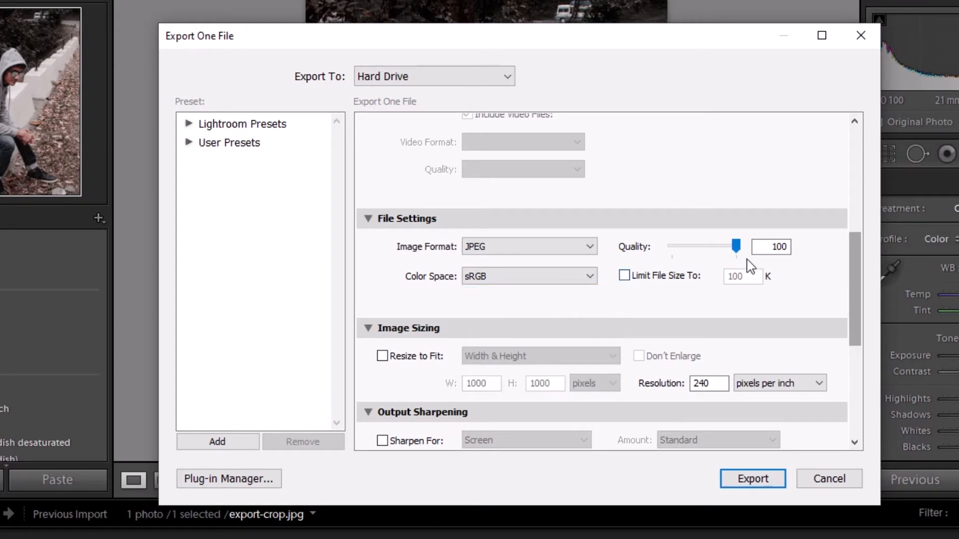
pyautogui.moveTo(738, 252); pyautogui.dragTo(787, 248)
pyautogui.click(788, 248)
# Step: Review the image sizing, output sharpening, metadata, watermarking and after-export options
pyautogui.scroll(-3, 858, 285)
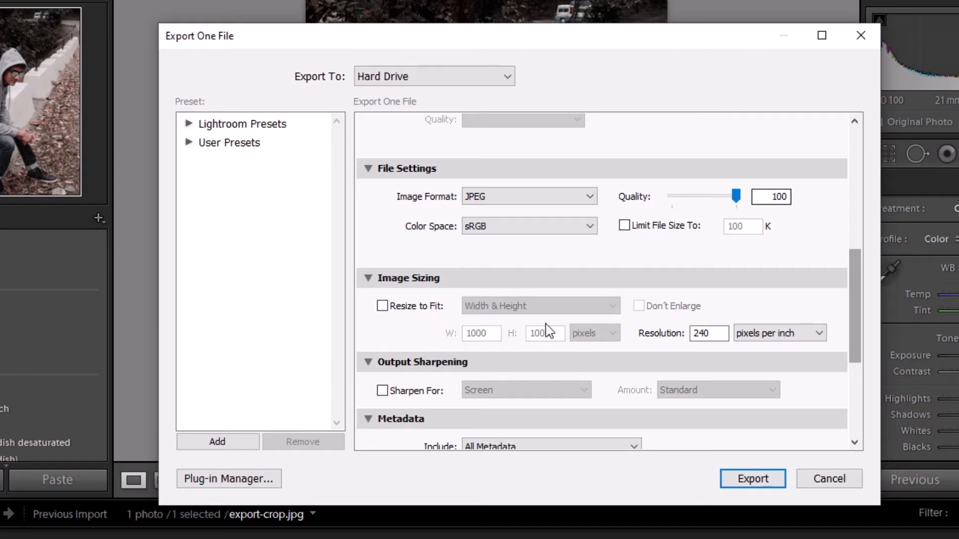
pyautogui.moveTo(858, 291); pyautogui.dragTo(860, 340)
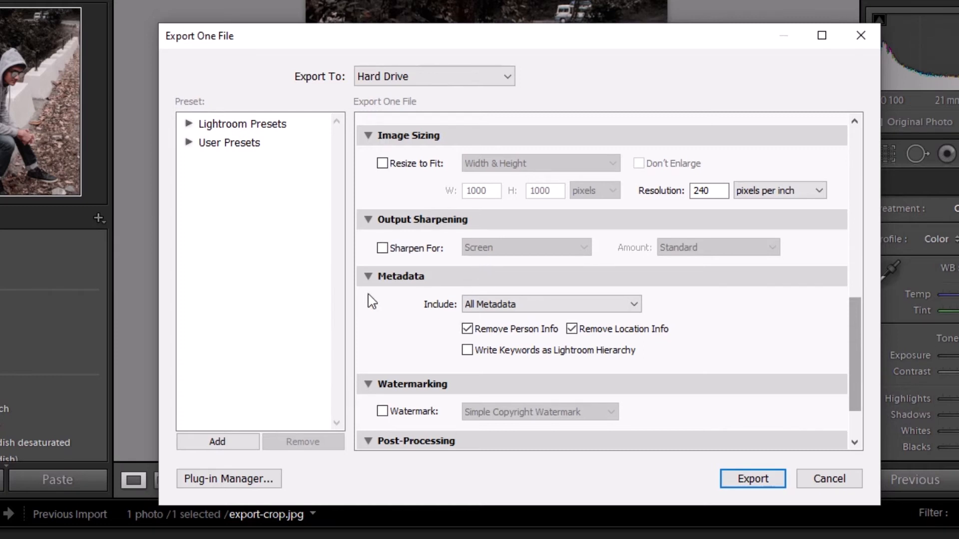
pyautogui.moveTo(858, 377); pyautogui.dragTo(857, 399)
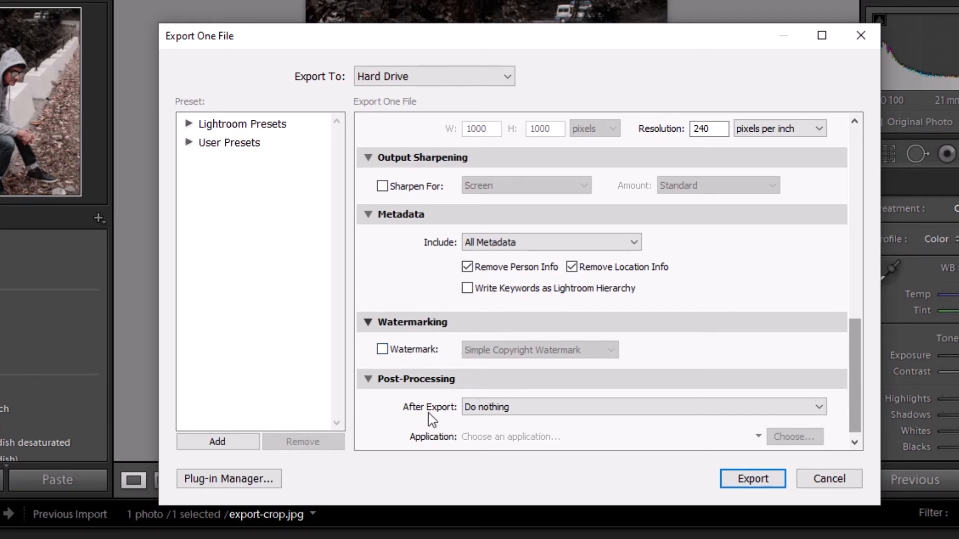
pyautogui.click(482, 410)
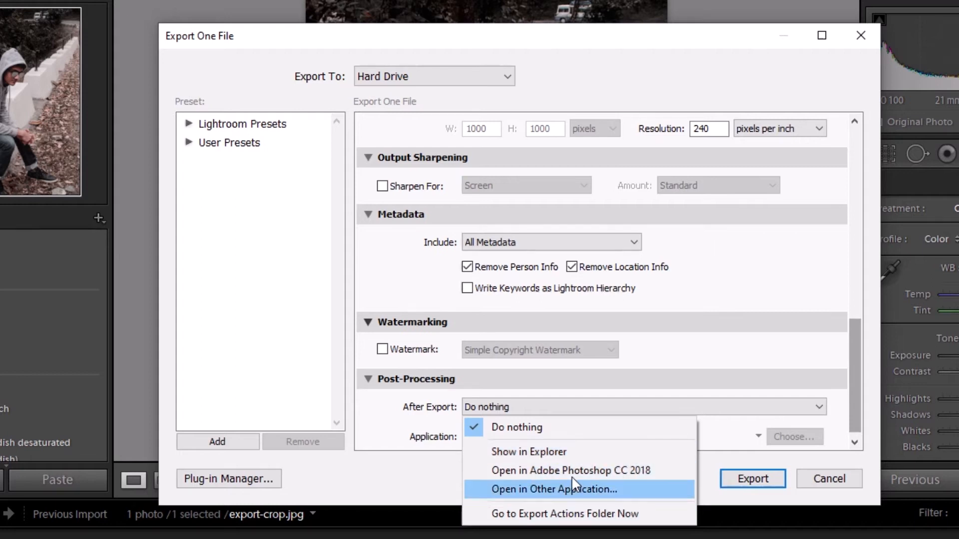
pyautogui.click(378, 416)
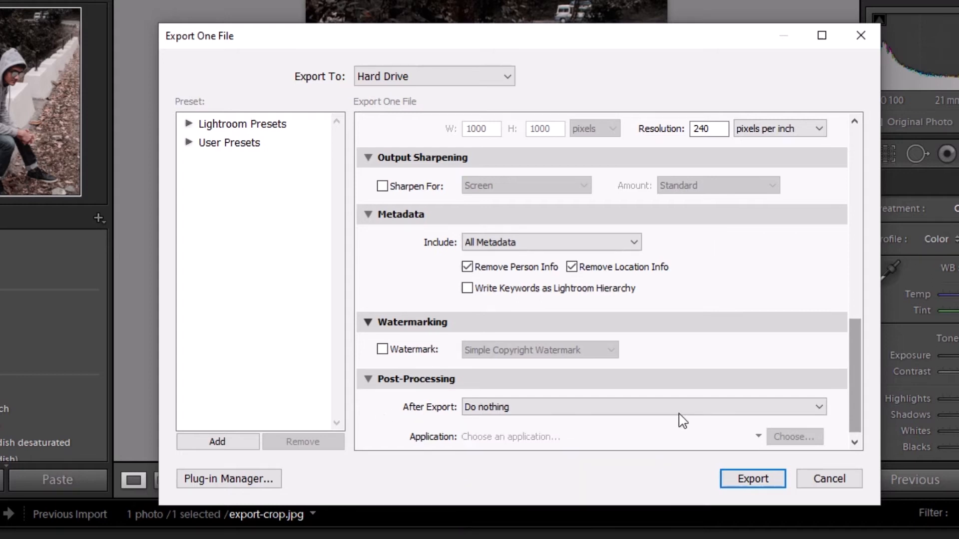
# Step: Recheck the JPEG file settings and export the cropped photo to the hard drive
pyautogui.moveTo(849, 385); pyautogui.dragTo(849, 286)
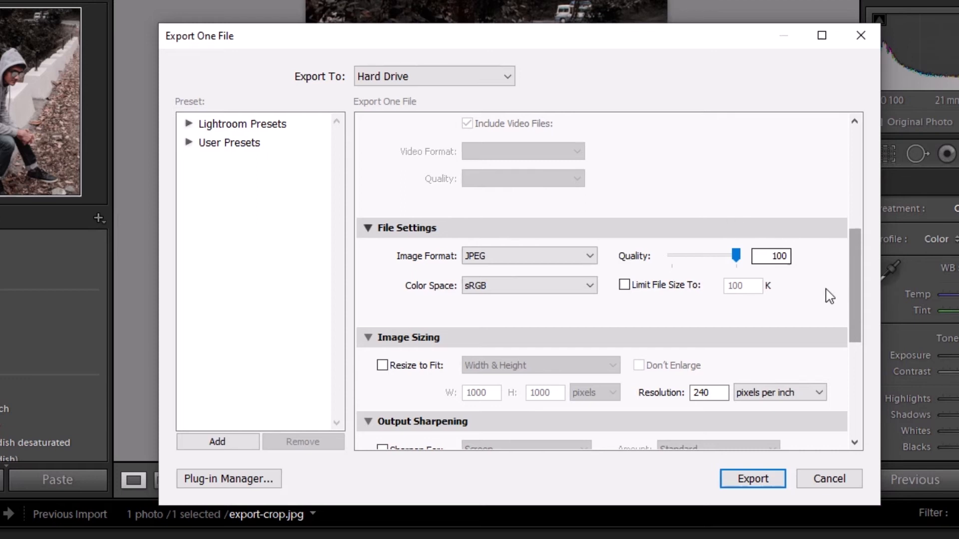
pyautogui.click(753, 480)
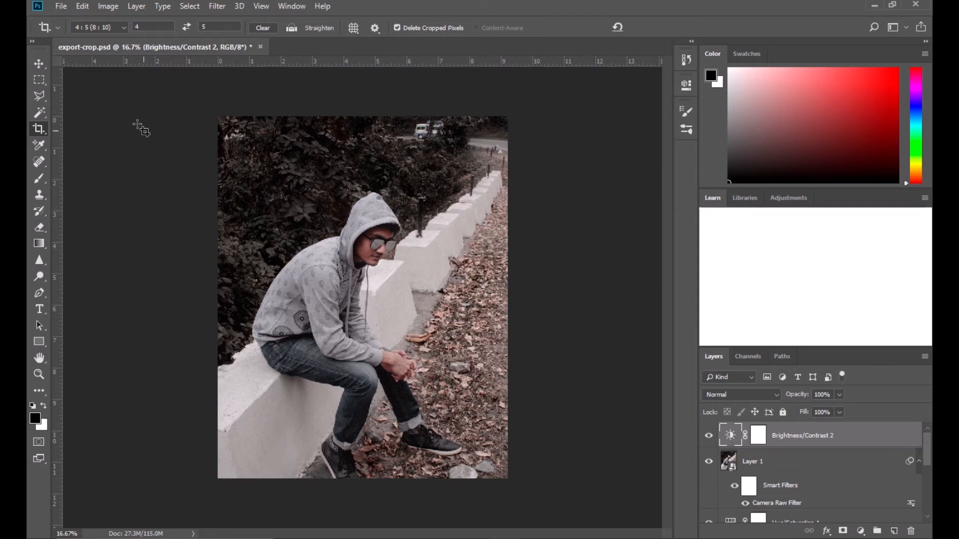
# Step: Switch to Photoshop and convert the cropped document to the Working RGB - sRGB IEC61966-2.1 profile, flattening the image to preserve appearance
pyautogui.click(82, 6)
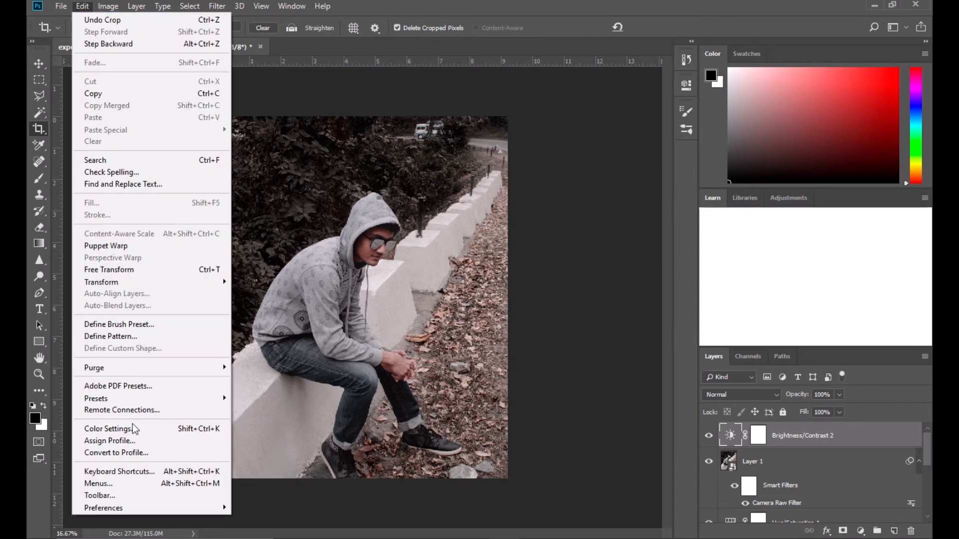
pyautogui.click(144, 454)
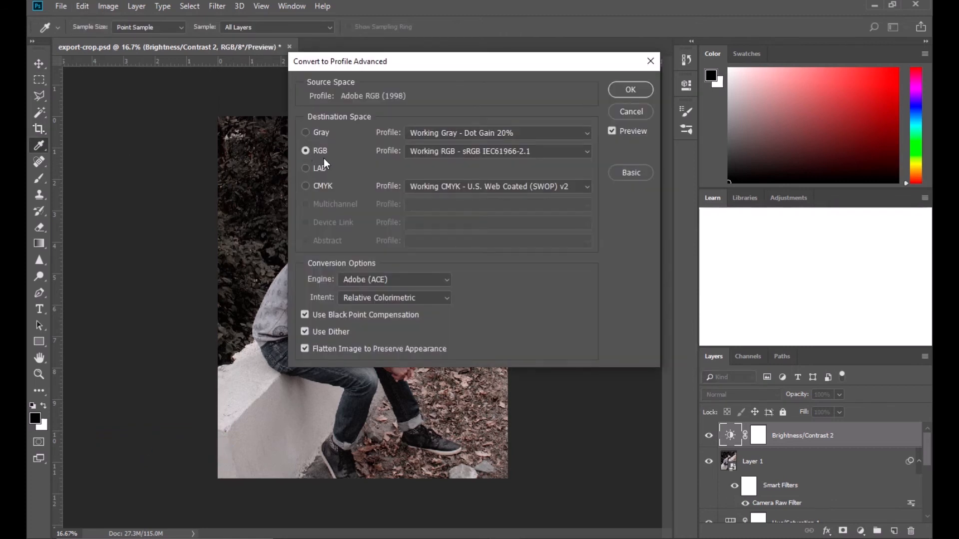
pyautogui.click(452, 151)
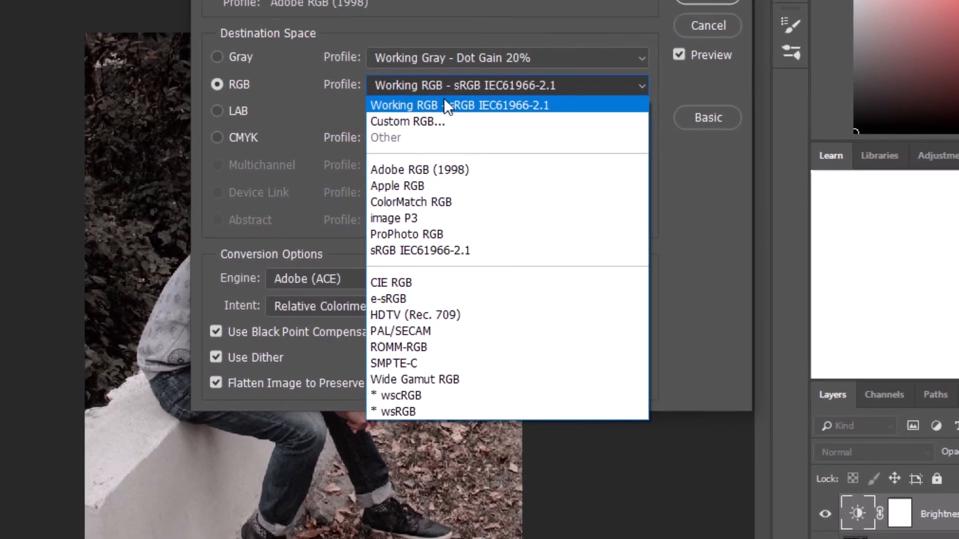
pyautogui.click(507, 106)
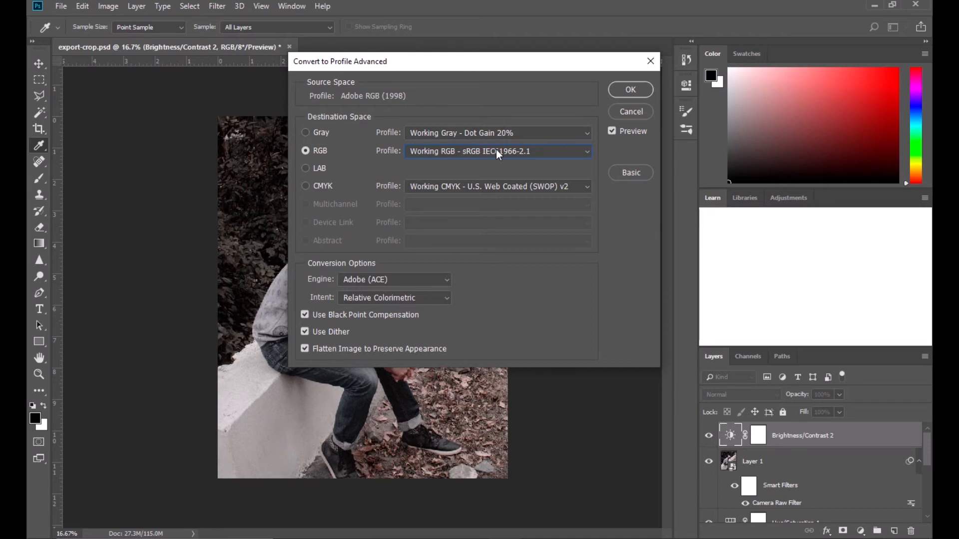
pyautogui.click(615, 89)
pyautogui.press('c')
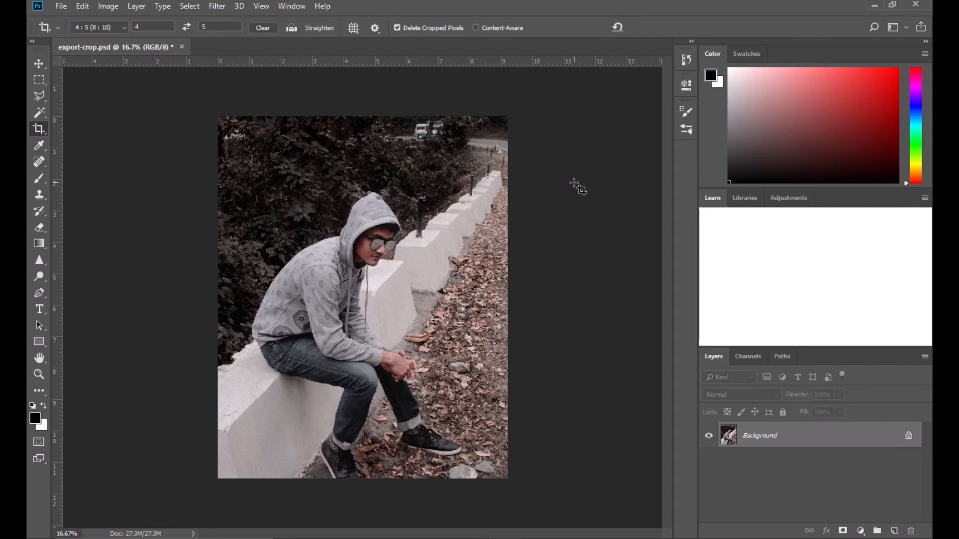
# Step: Check the Save As options for the flattened export-crop document and leave without saving
pyautogui.hotkey('ctrl', '+')
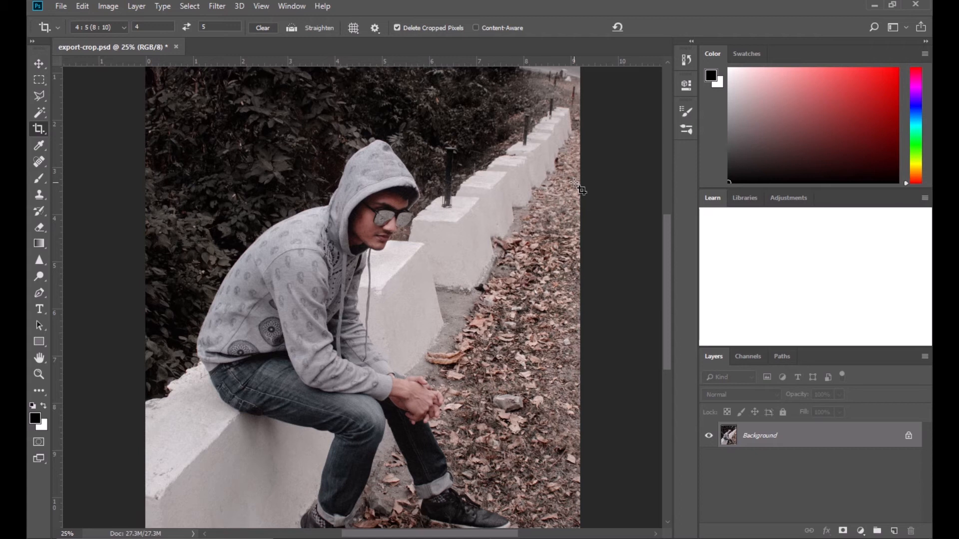
pyautogui.hotkey('ctrl', '-')
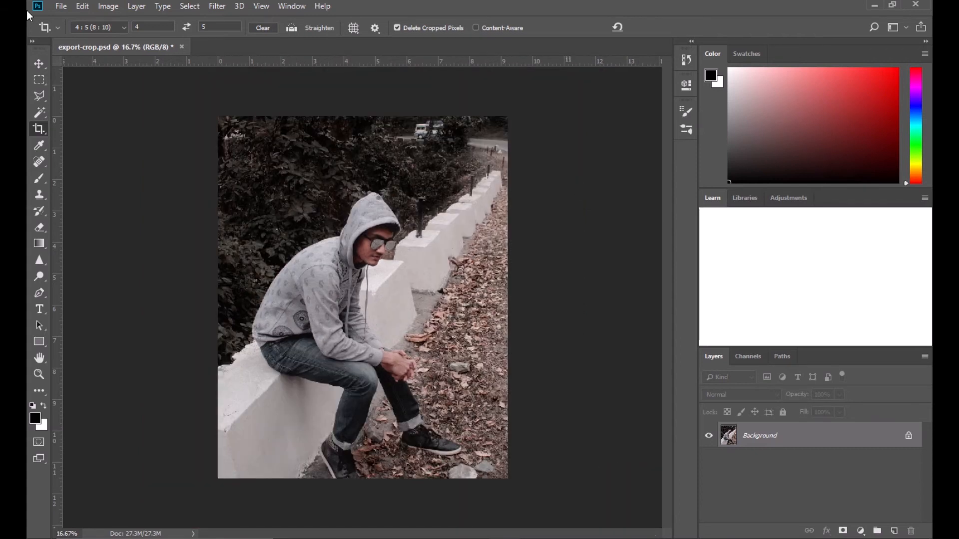
pyautogui.click(58, 6)
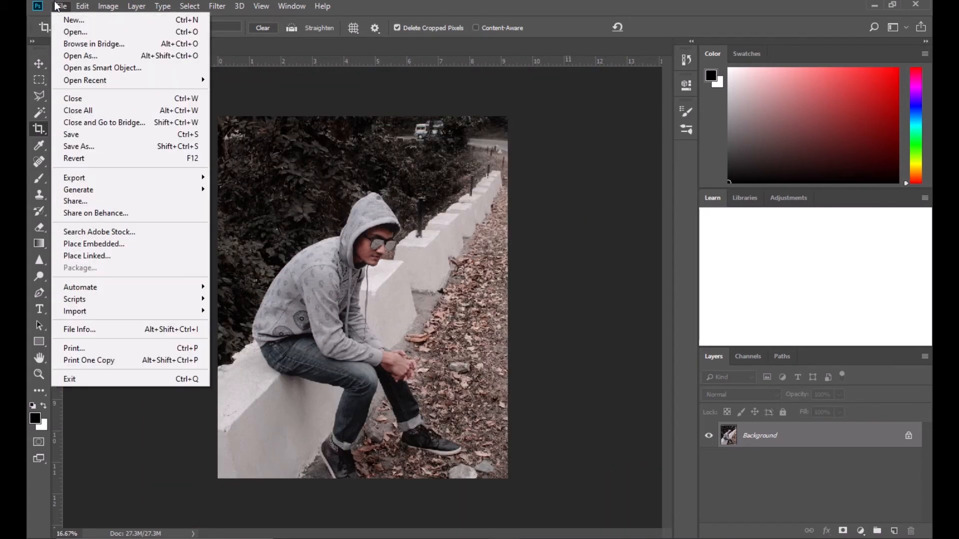
pyautogui.click(101, 144)
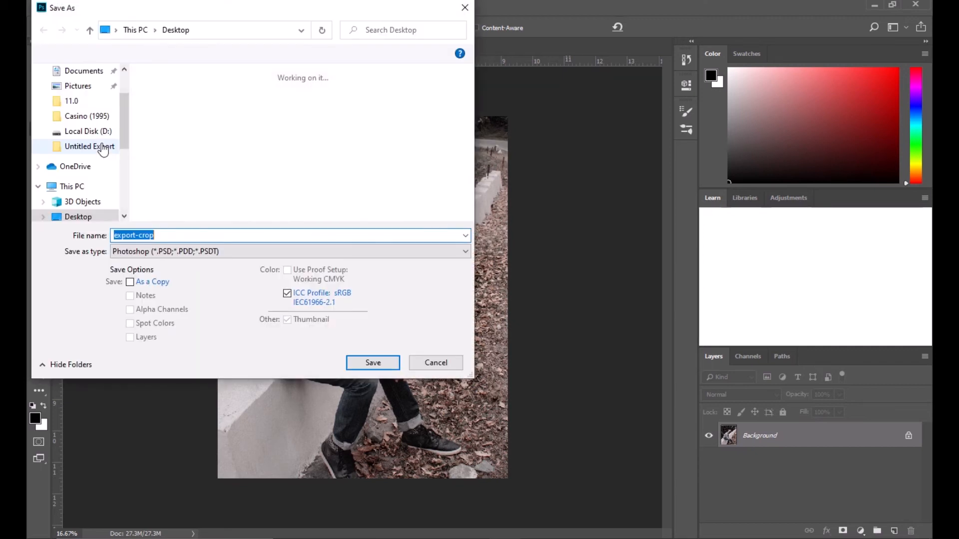
pyautogui.click(446, 361)
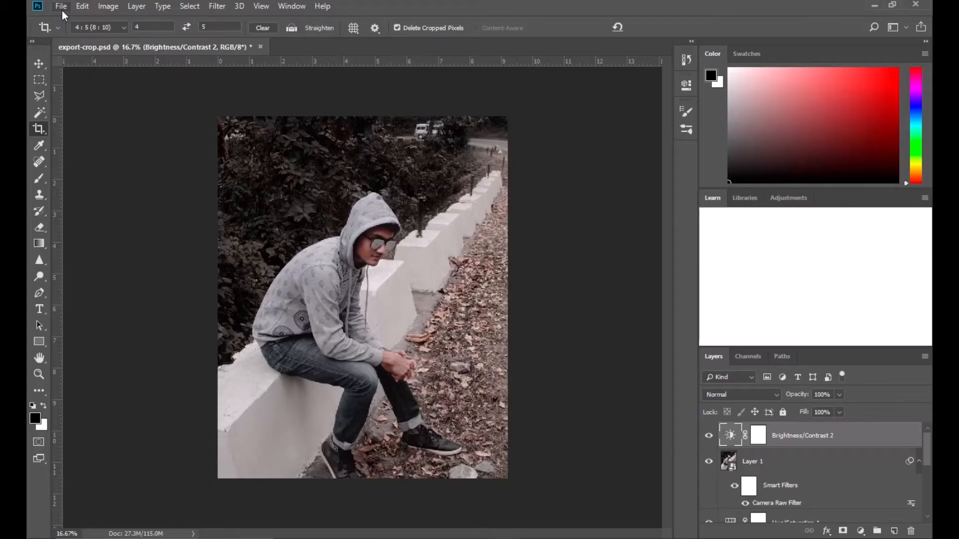
# Step: Start an Export As of the layered document with the format set to JPG and the quality to 73%
pyautogui.click(62, 10)
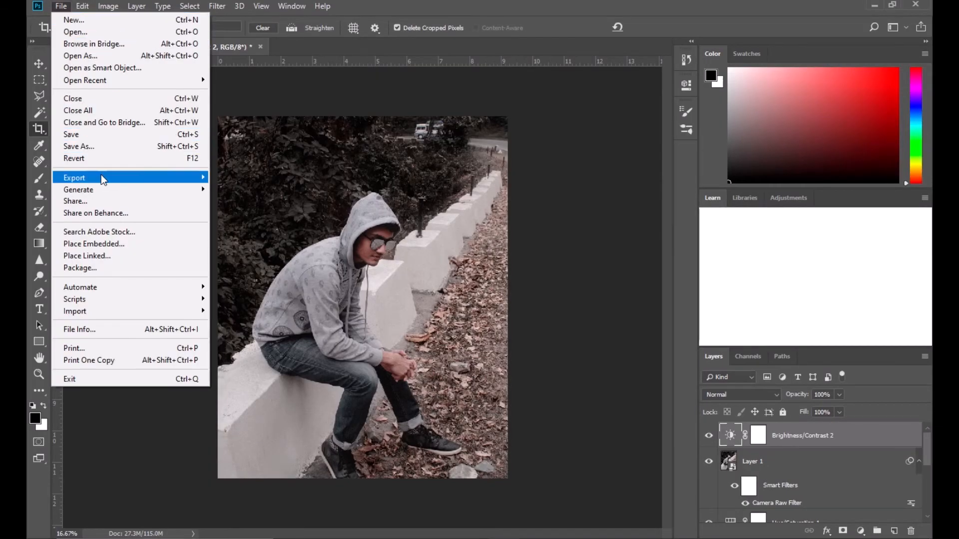
pyautogui.moveTo(101, 175)
pyautogui.click(249, 188)
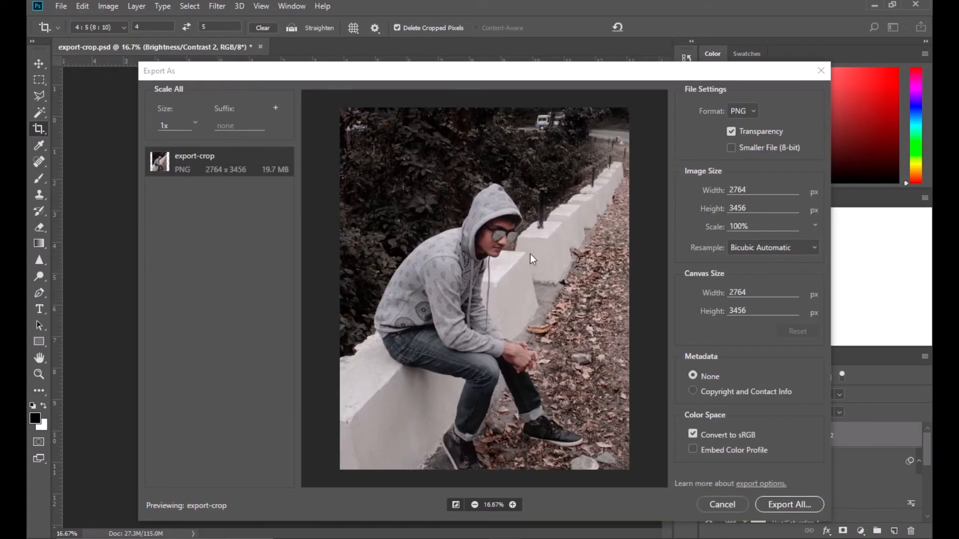
pyautogui.click(747, 111)
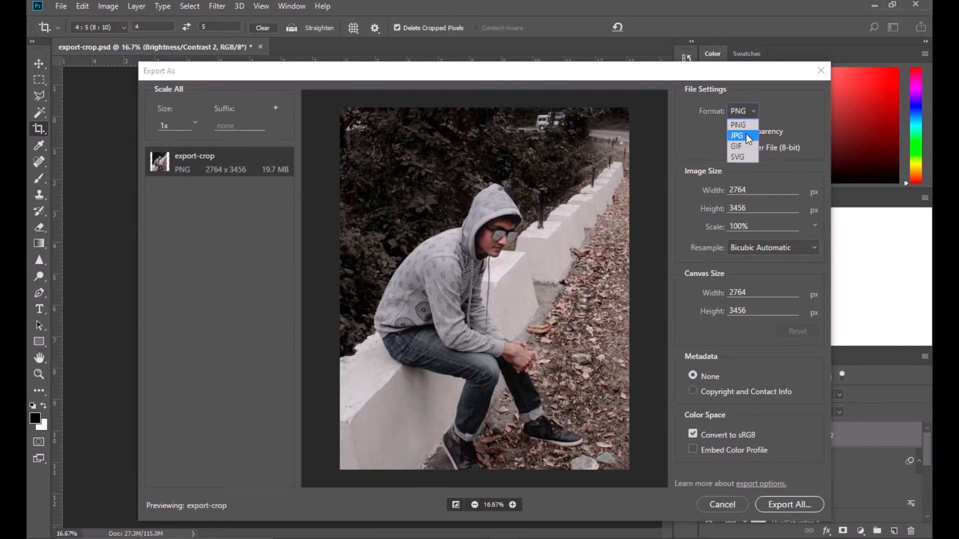
pyautogui.click(745, 133)
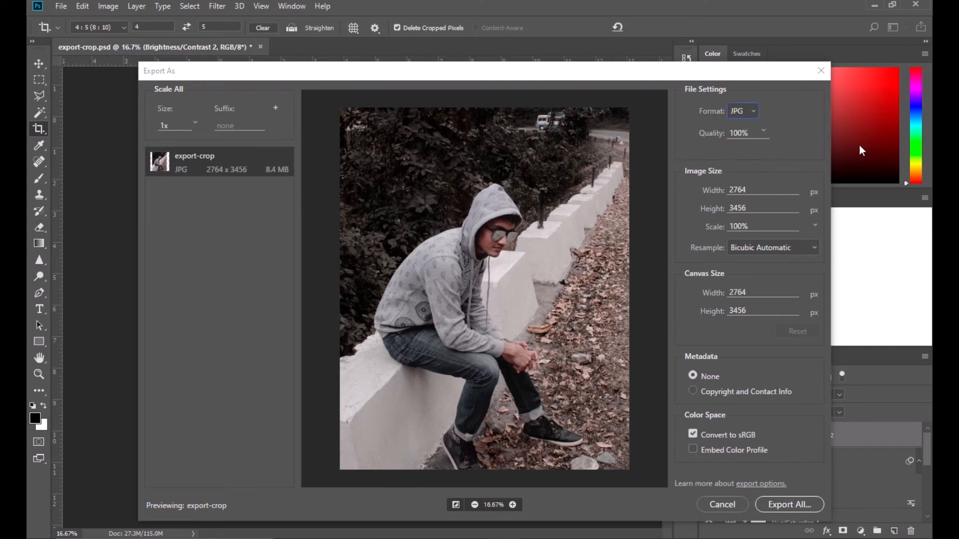
pyautogui.click(762, 131)
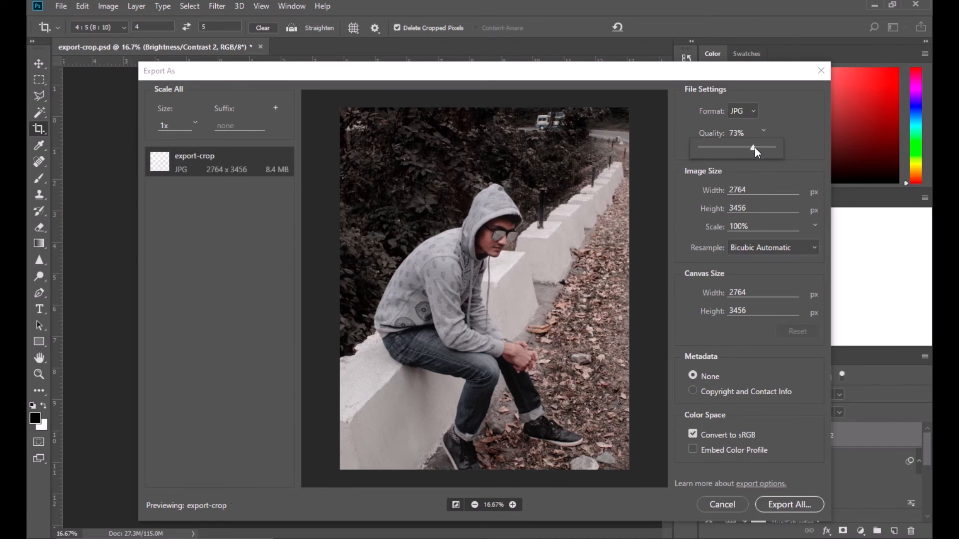
pyautogui.click(781, 127)
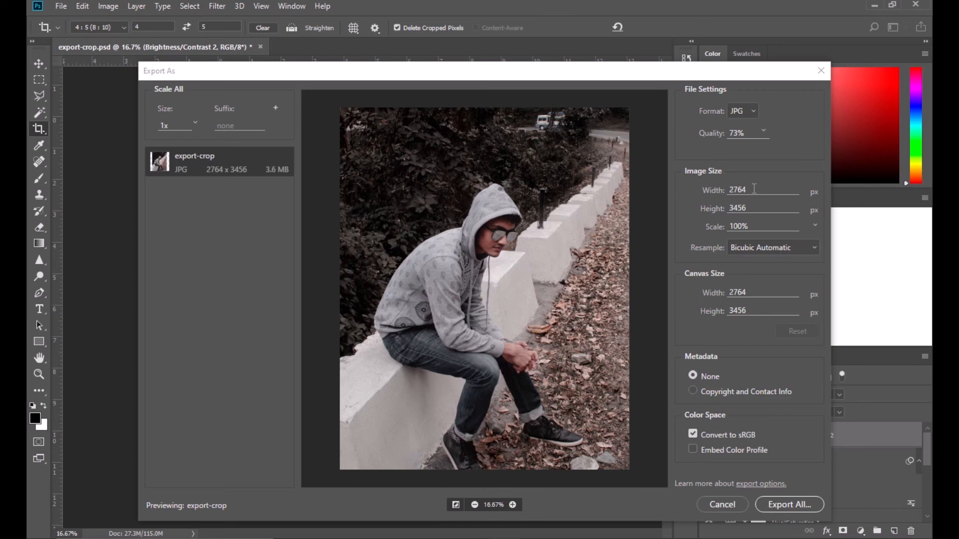
# Step: Set the exported image width to 1080 px with Bicubic Automatic resampling
pyautogui.write('080')
pyautogui.click(689, 190)
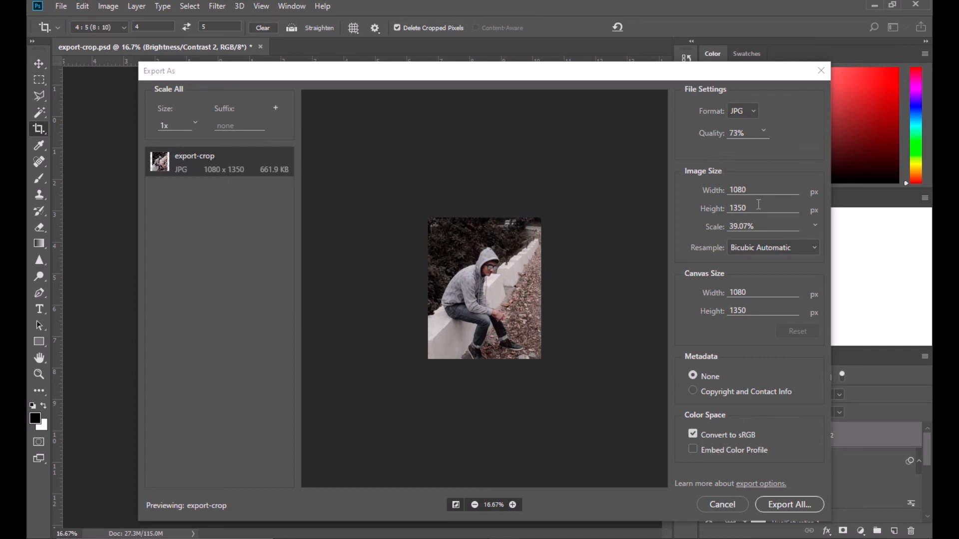
pyautogui.click(757, 250)
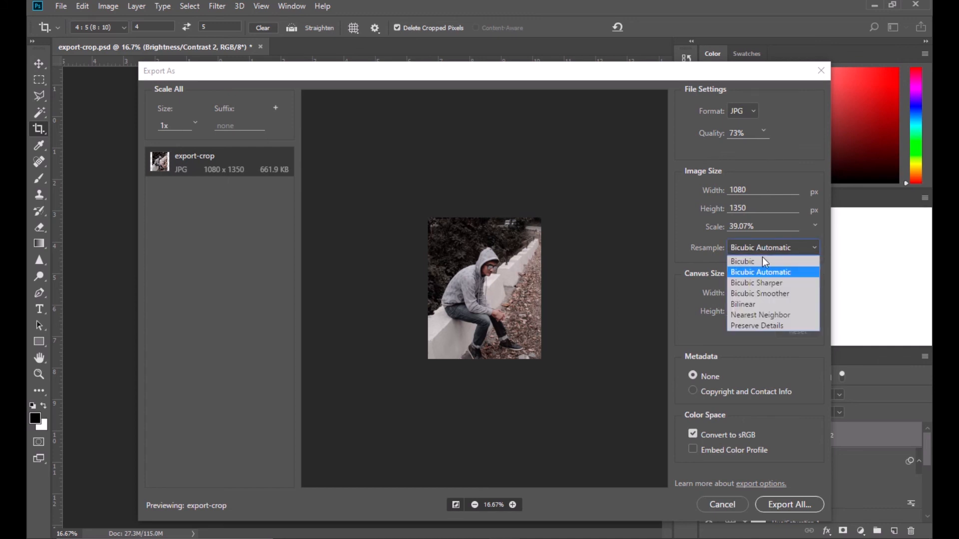
pyautogui.click(763, 272)
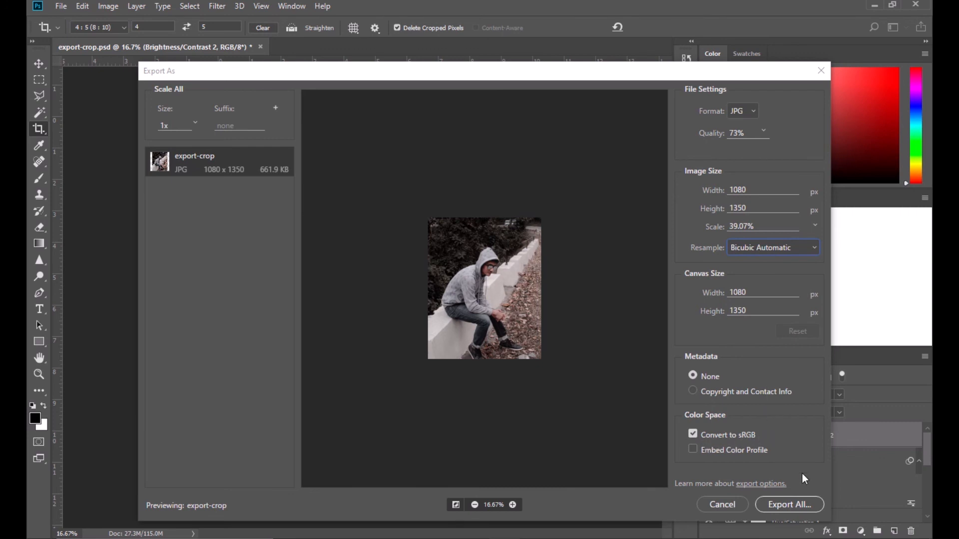
# Step: Export the image to the Desktop under the file name dgdgd, without replacing the existing export-crop.jpg
pyautogui.click(799, 507)
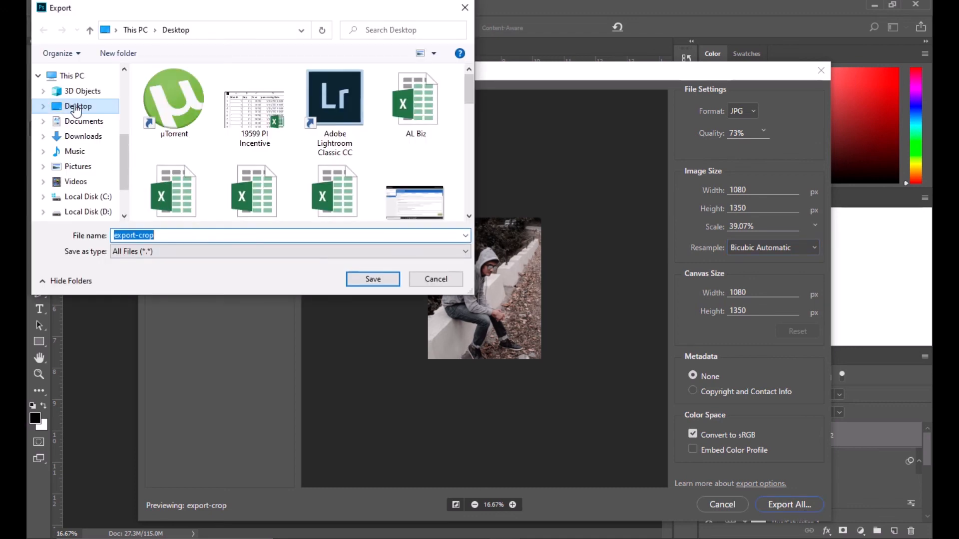
pyautogui.click(76, 108)
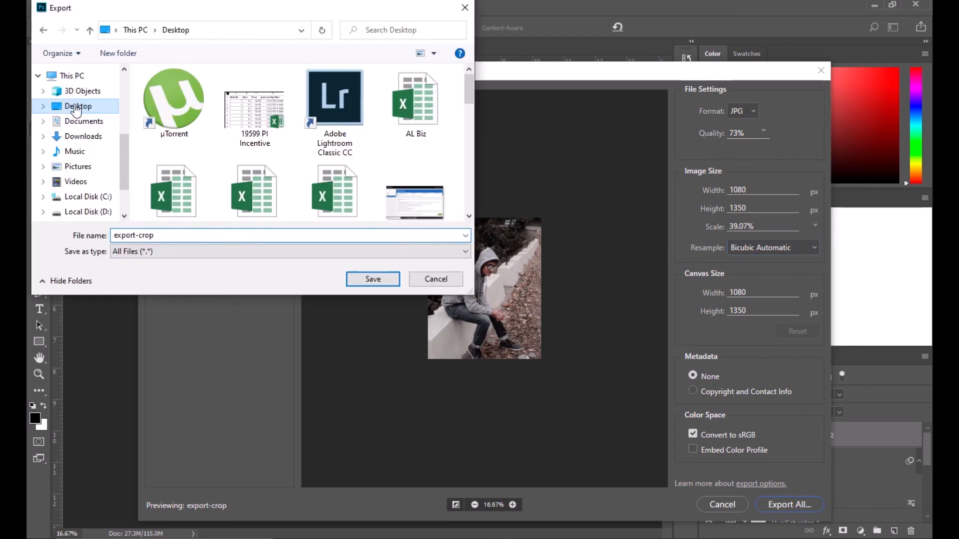
pyautogui.click(373, 280)
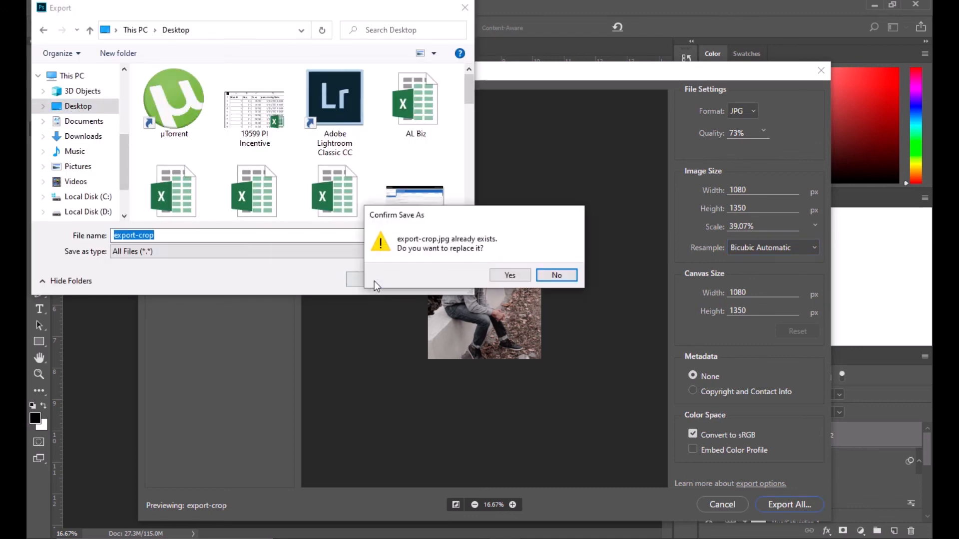
pyautogui.click(554, 277)
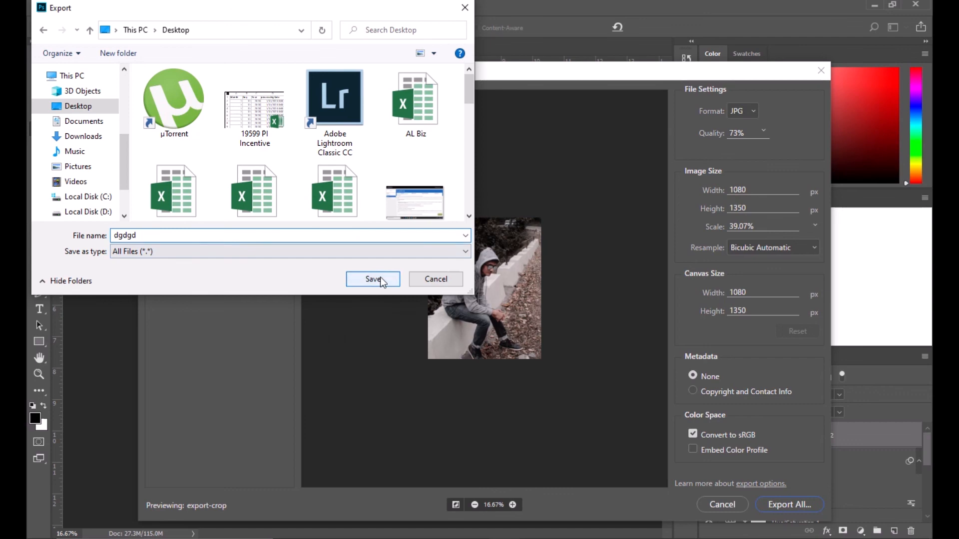
pyautogui.click(380, 278)
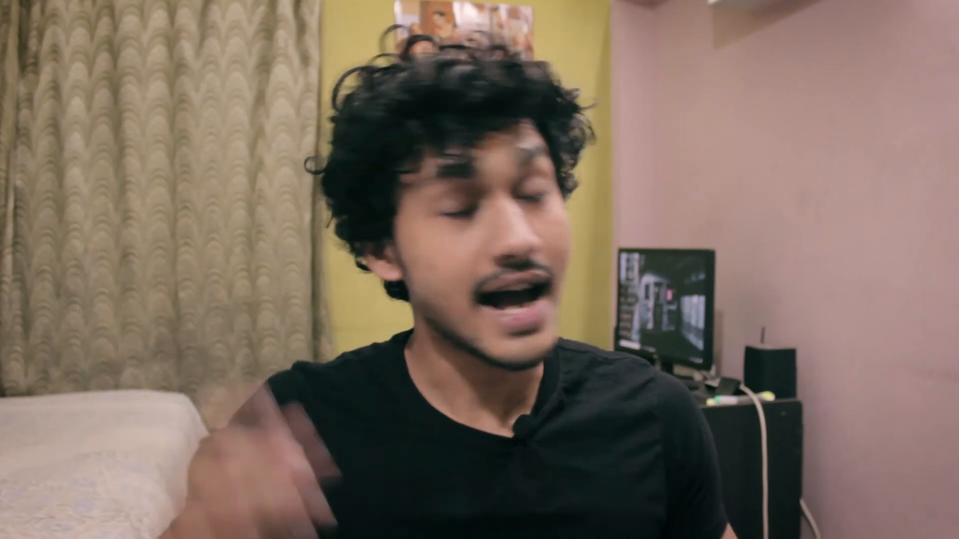